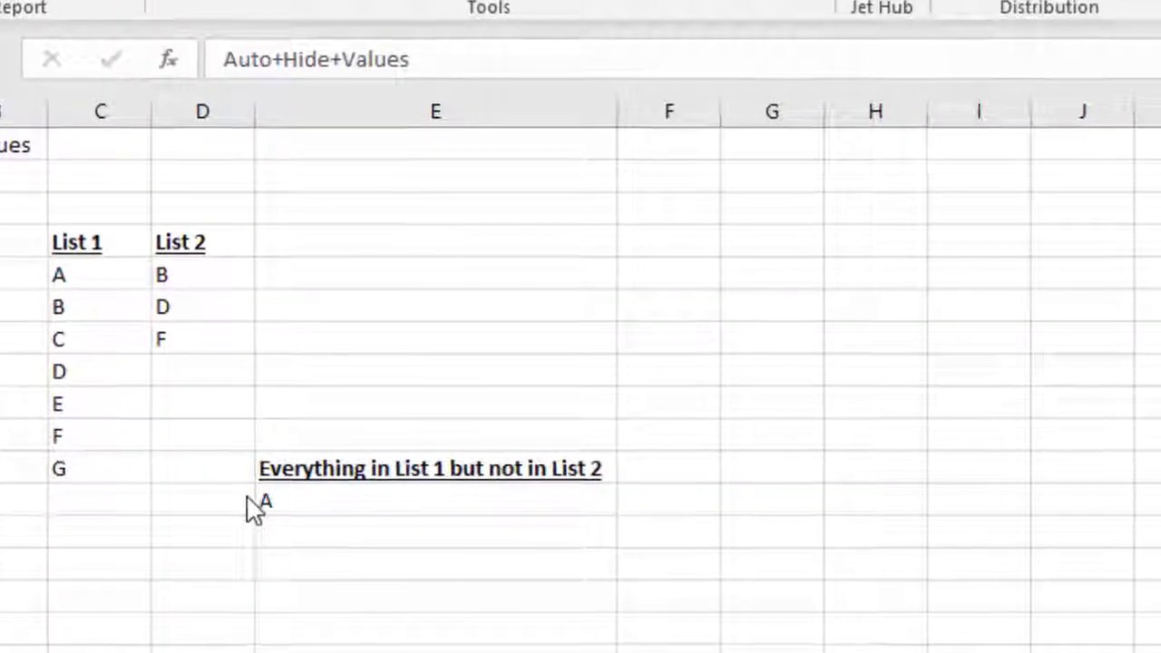
Inspect the NL("Rows") with NP("Difference") formula under Everything in List 1 but not in List 2, and run the report.
click(266, 505)
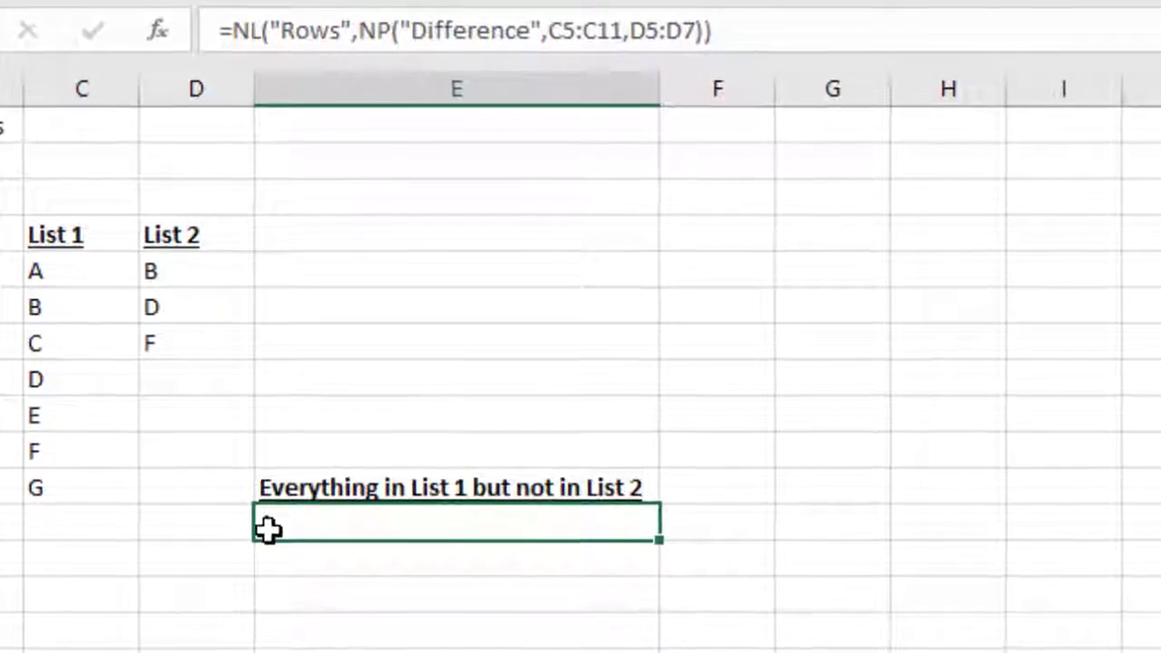
double_click(266, 527)
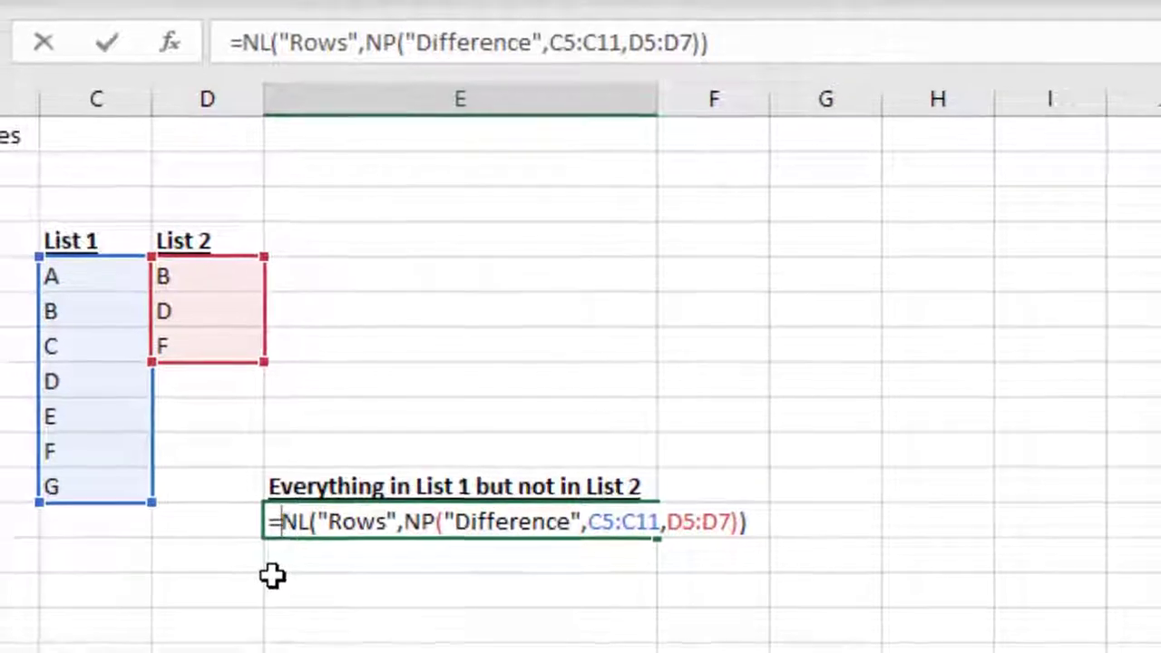
key(ctrl+Return)
click(15, 212)
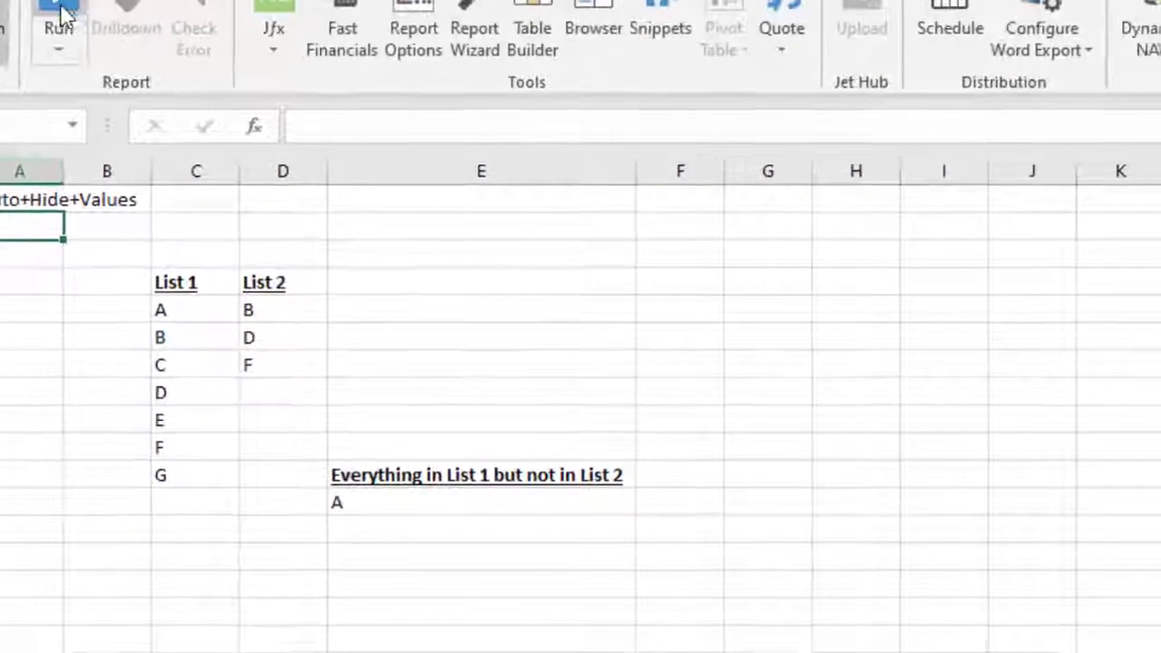
click(57, 27)
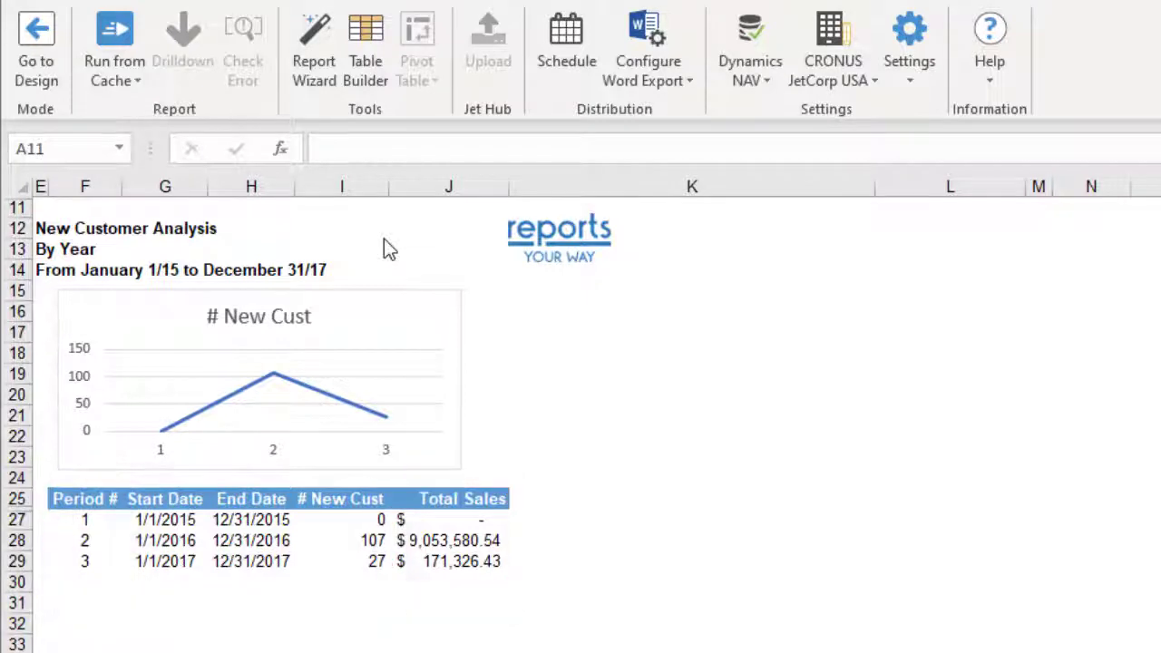
Switch the New Customer Analysis report to design mode and review the report options on the Options sheet.
click(27, 27)
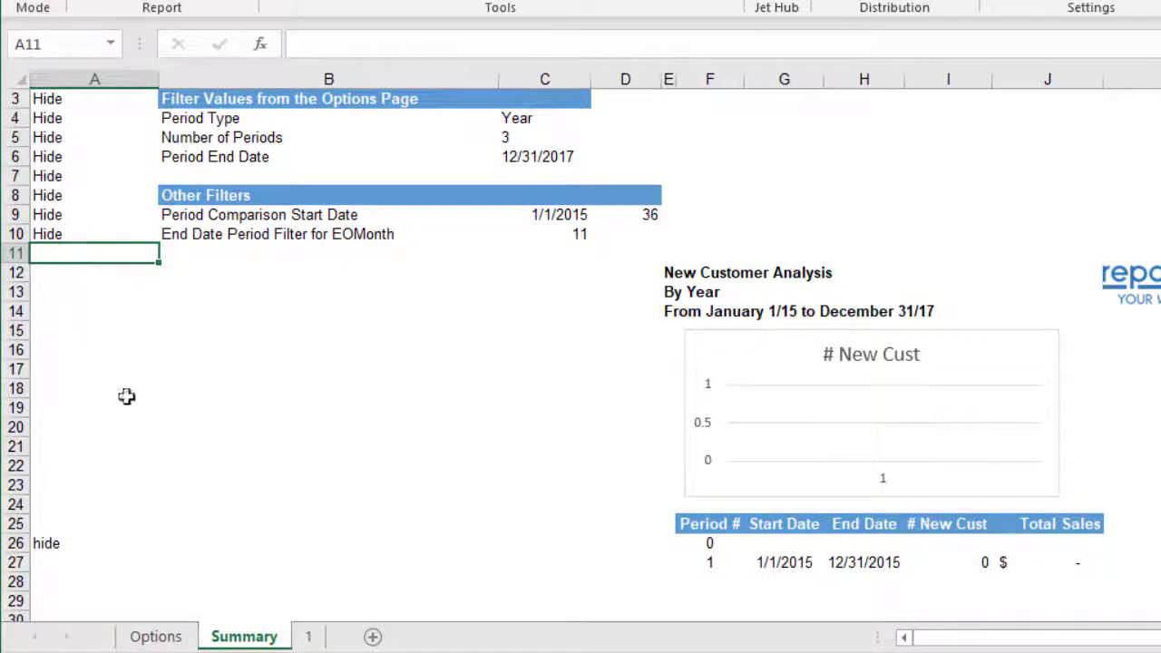
click(152, 638)
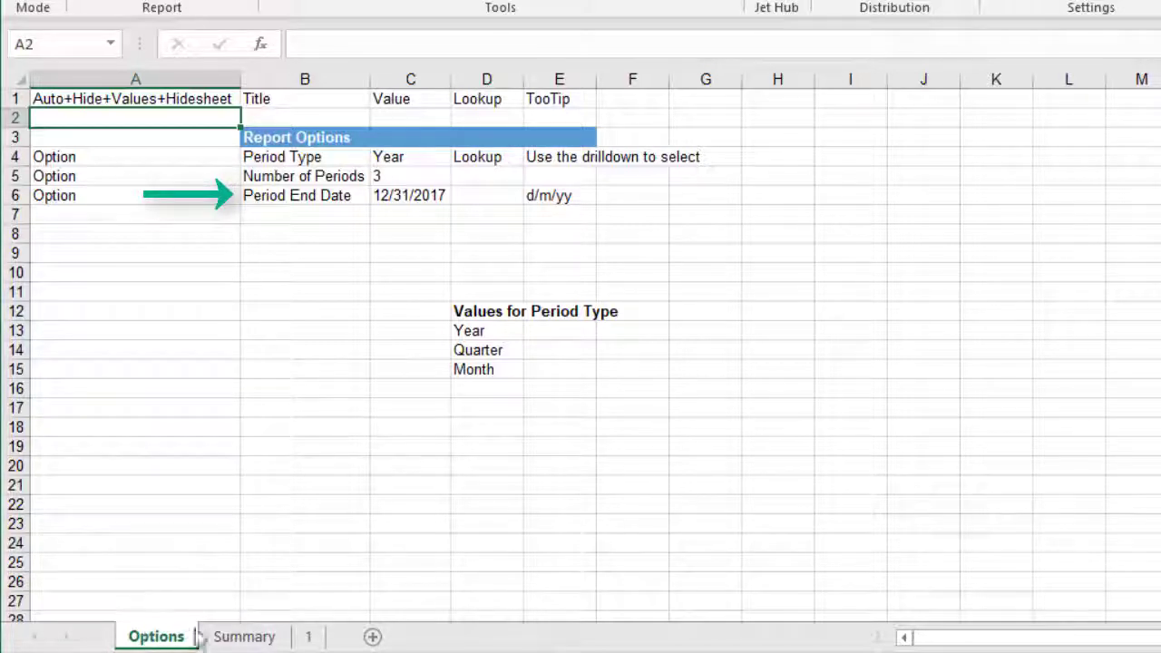
Examine the formulas behind the Summary sheet's option filter values and the Period Comparison Start Date with its month count.
click(243, 637)
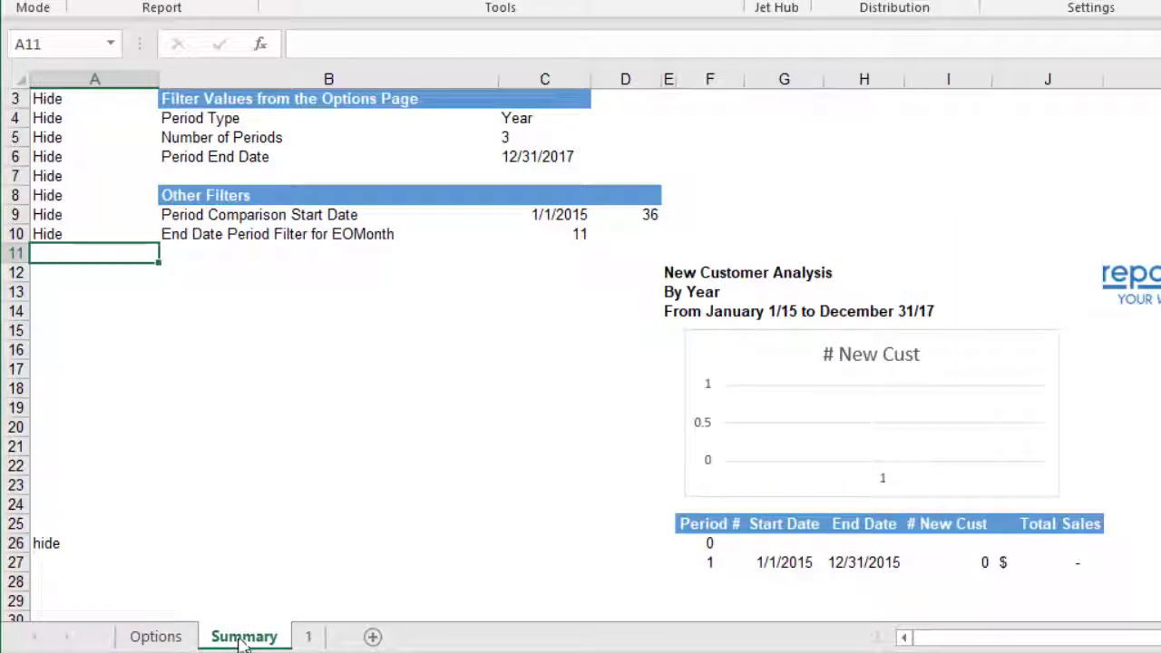
click(530, 122)
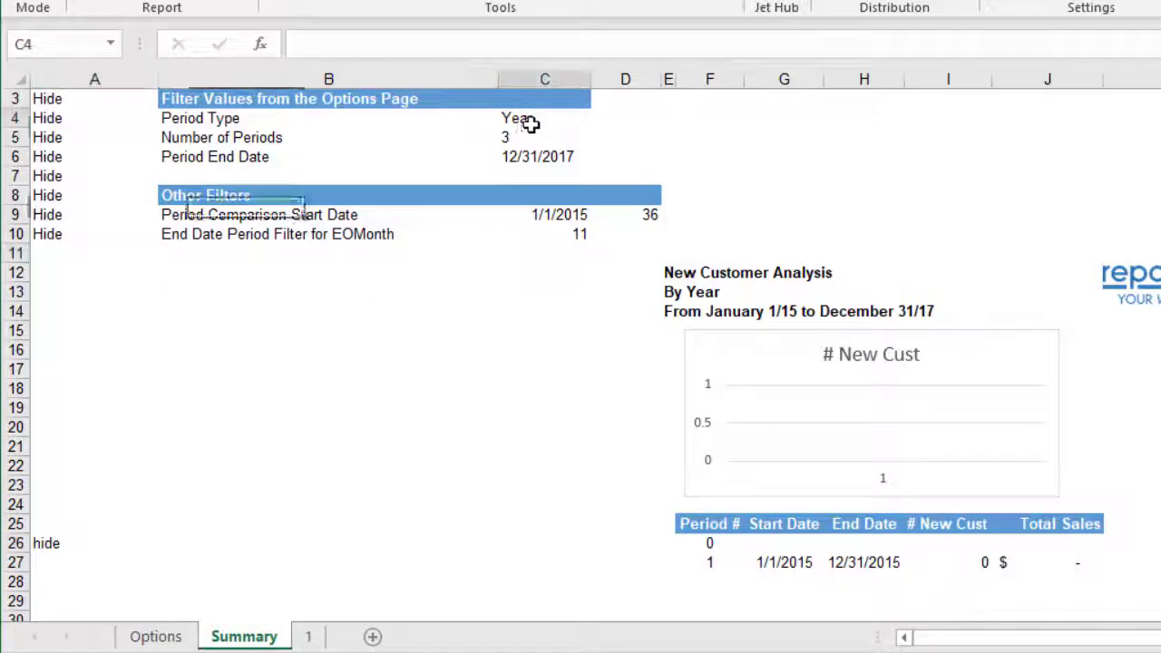
click(528, 135)
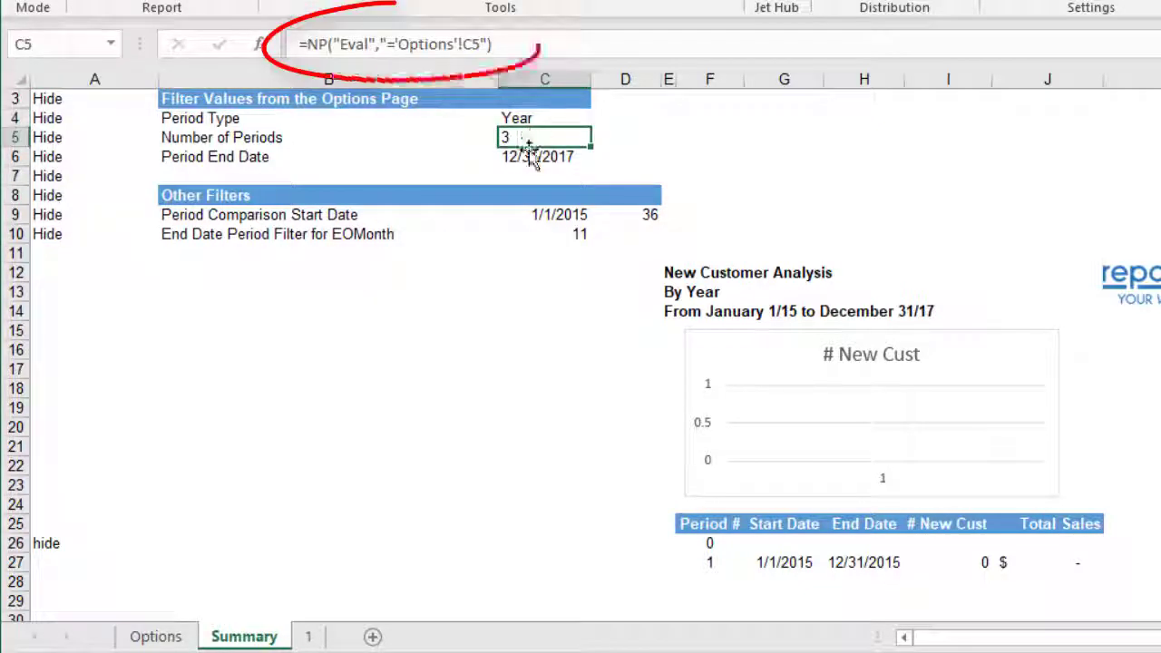
click(529, 156)
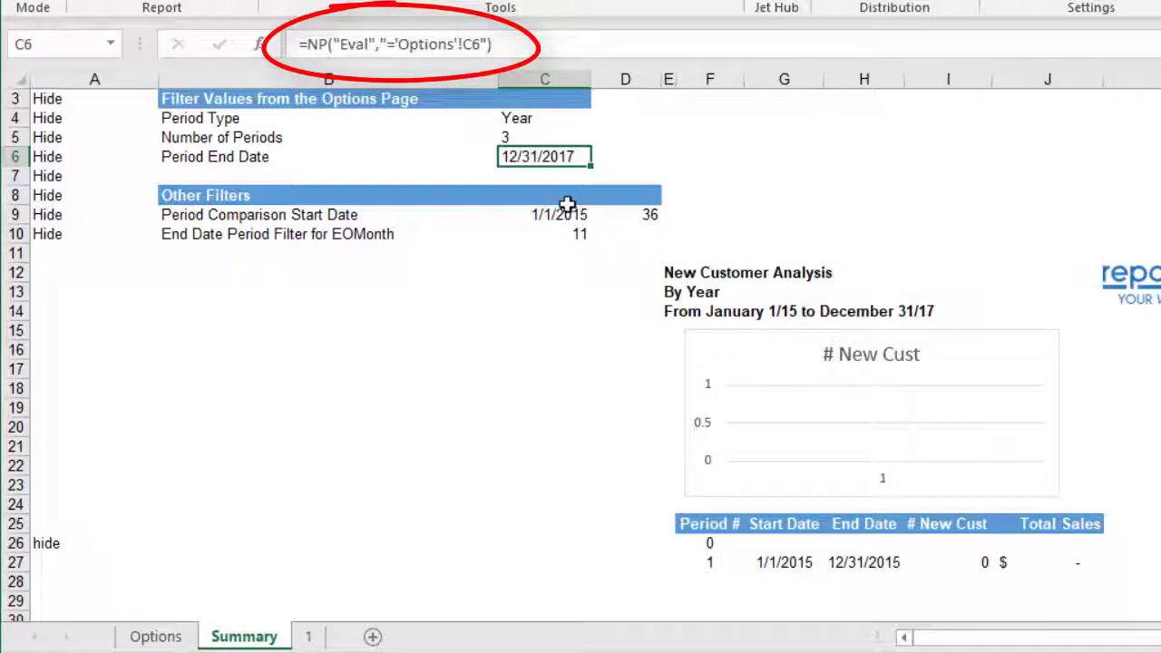
click(617, 214)
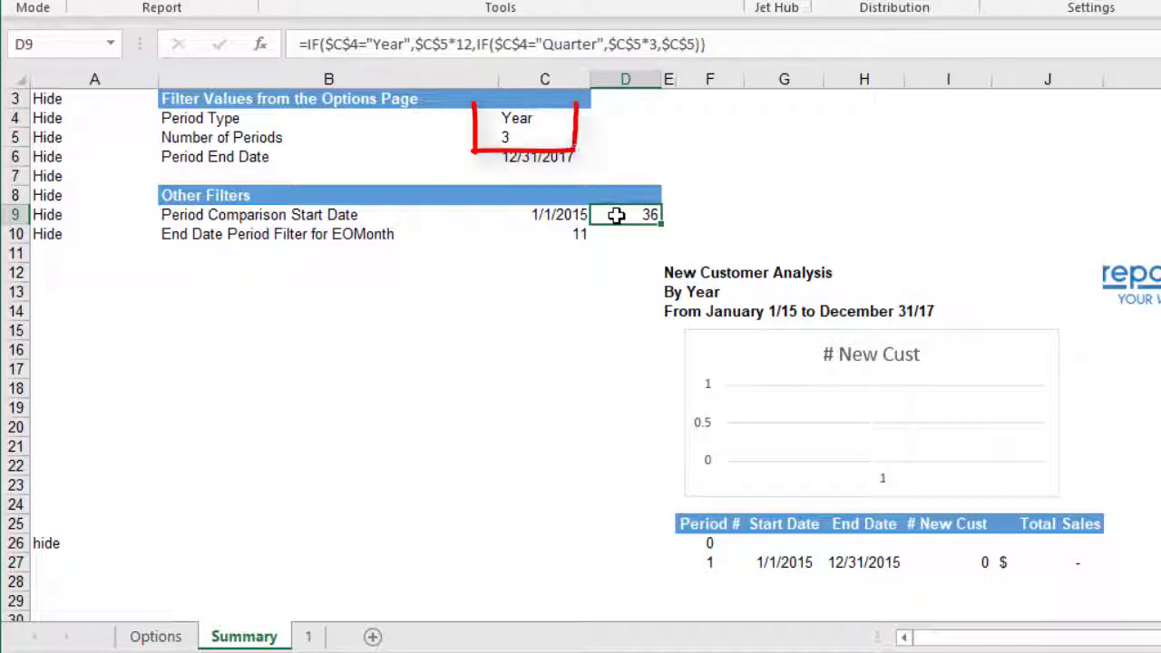
click(510, 214)
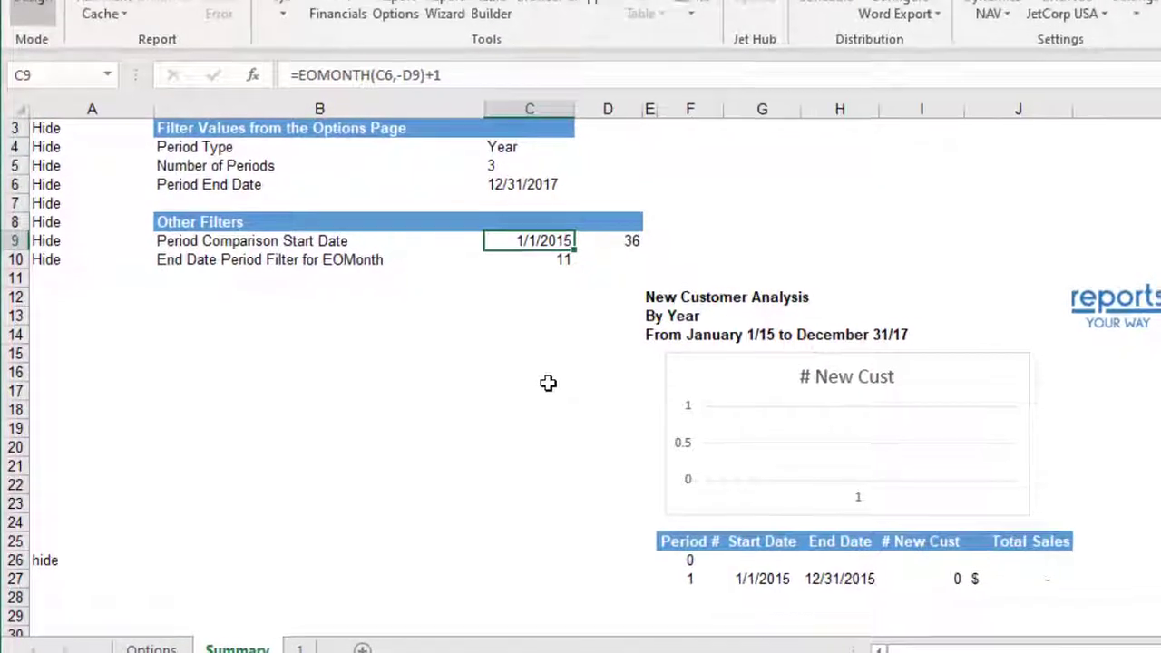
Examine the Start Date formula in the Jet Function Wizard, plus the End Date and # New Cust formulas in Summary row 27.
click(762, 579)
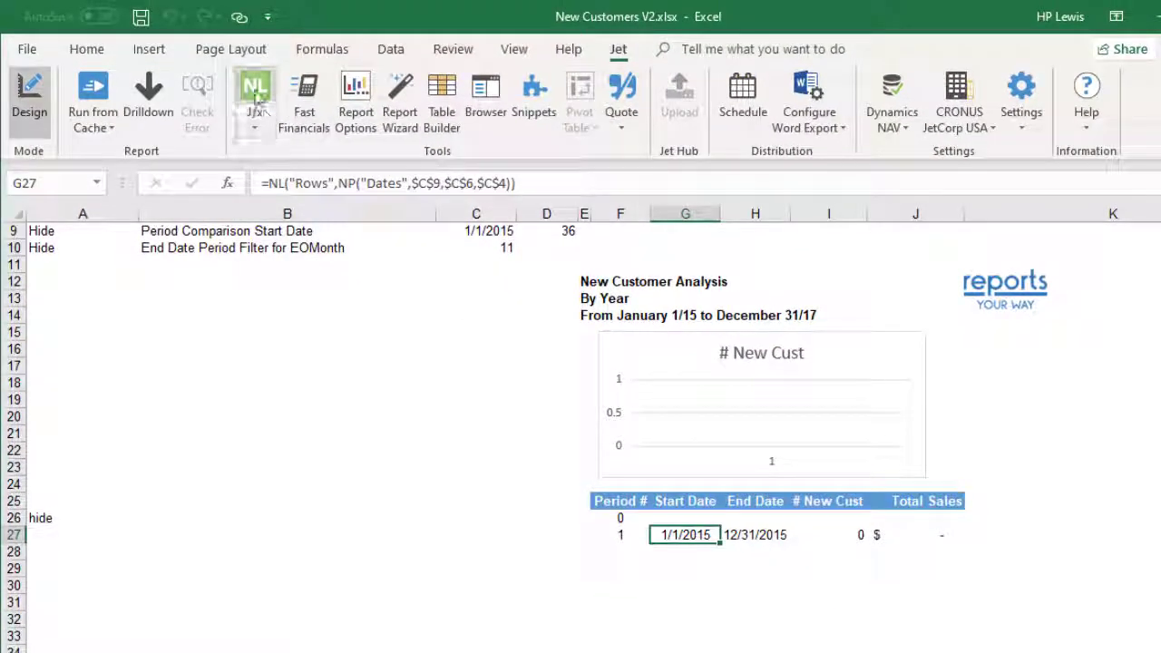
click(257, 87)
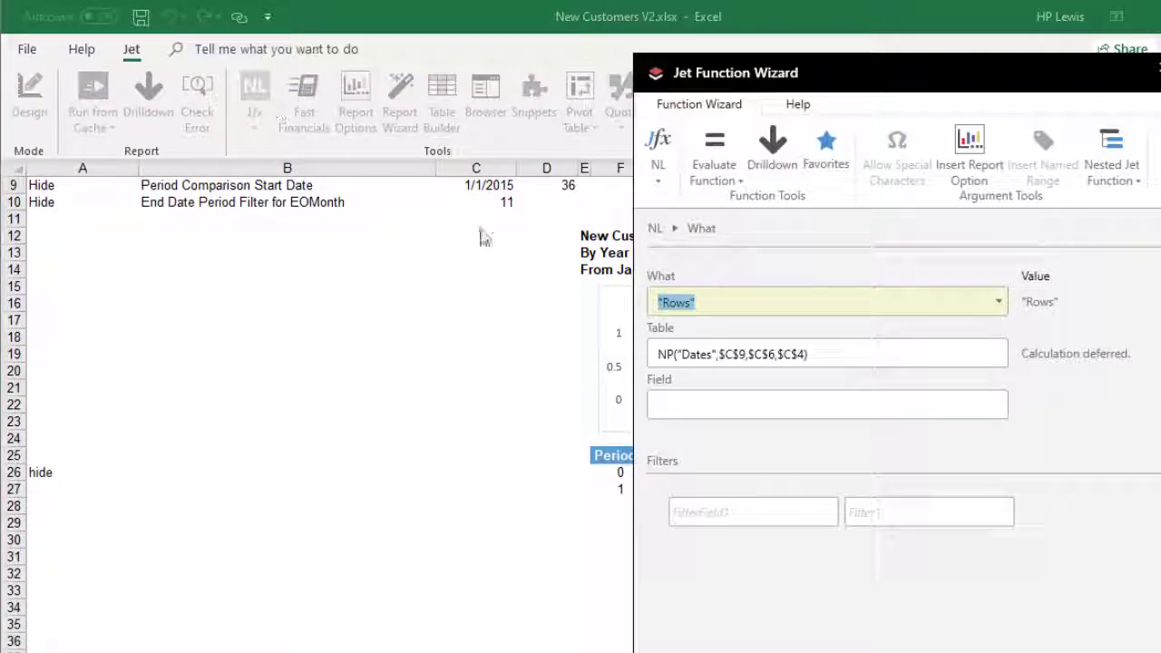
click(826, 352)
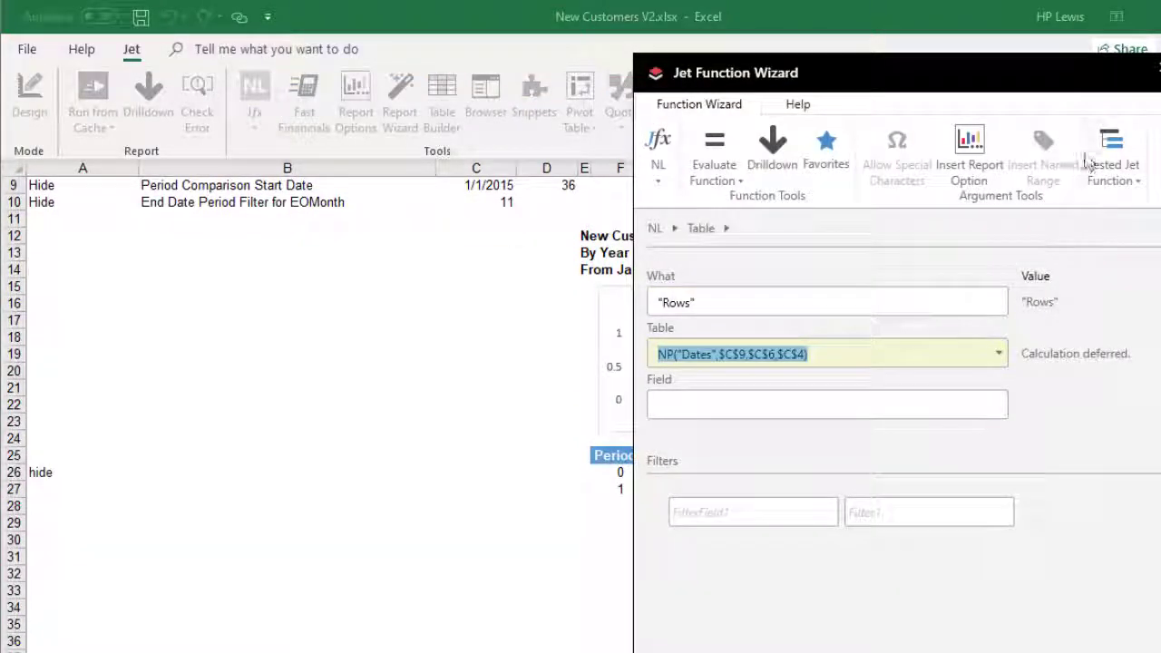
click(1132, 144)
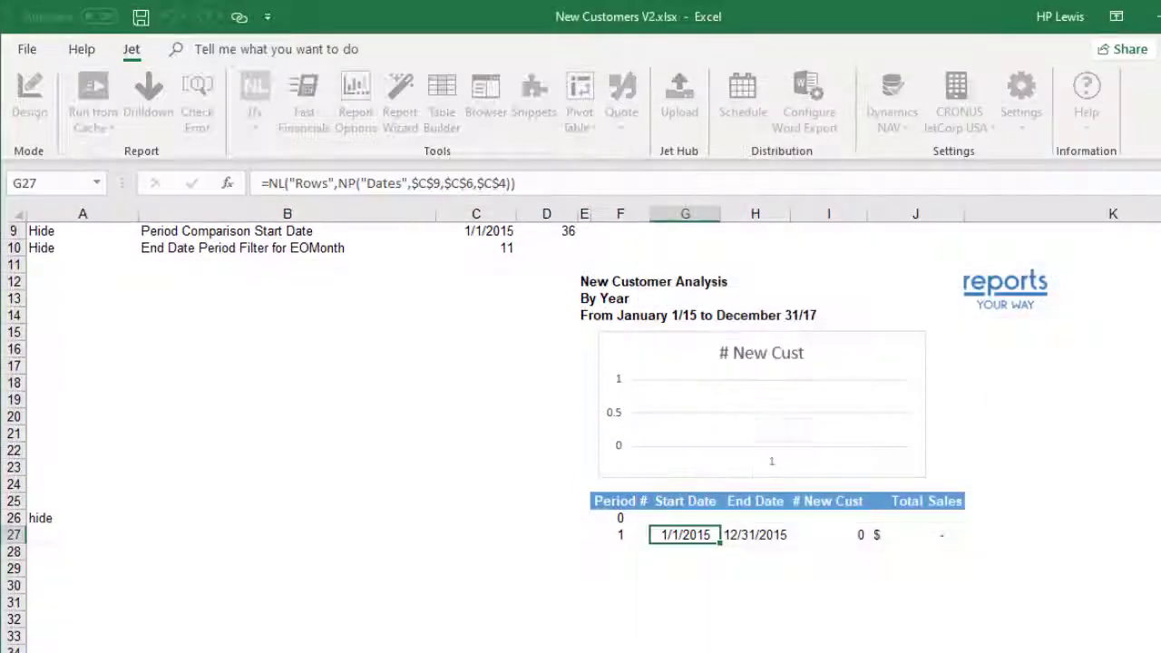
key(Return)
click(758, 536)
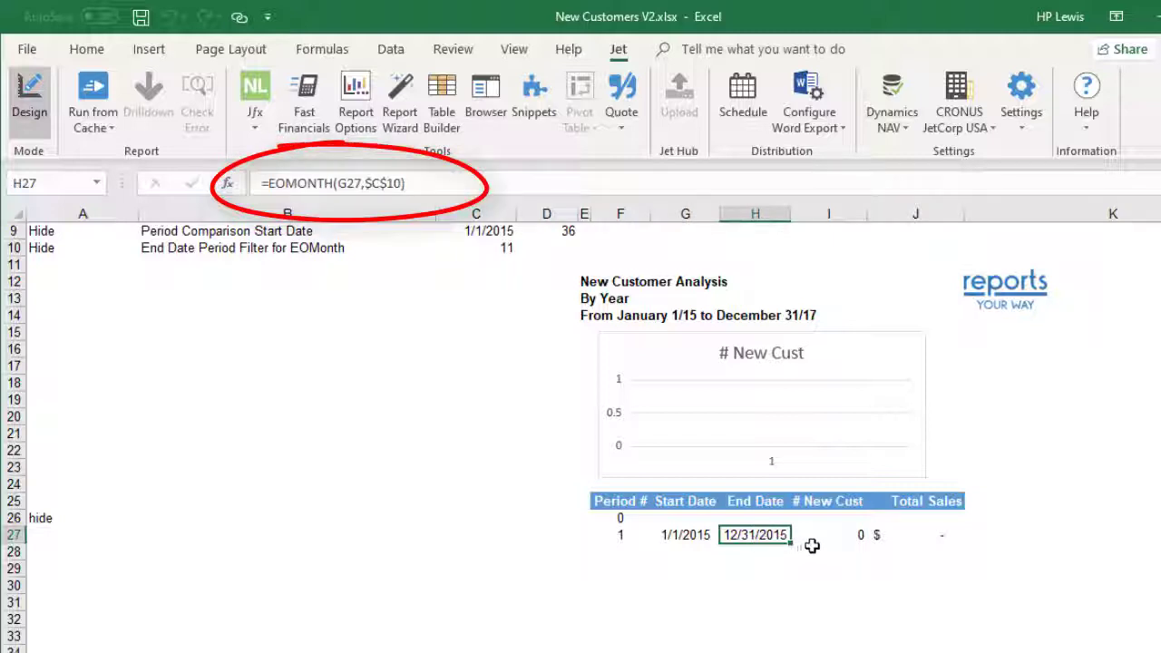
click(857, 535)
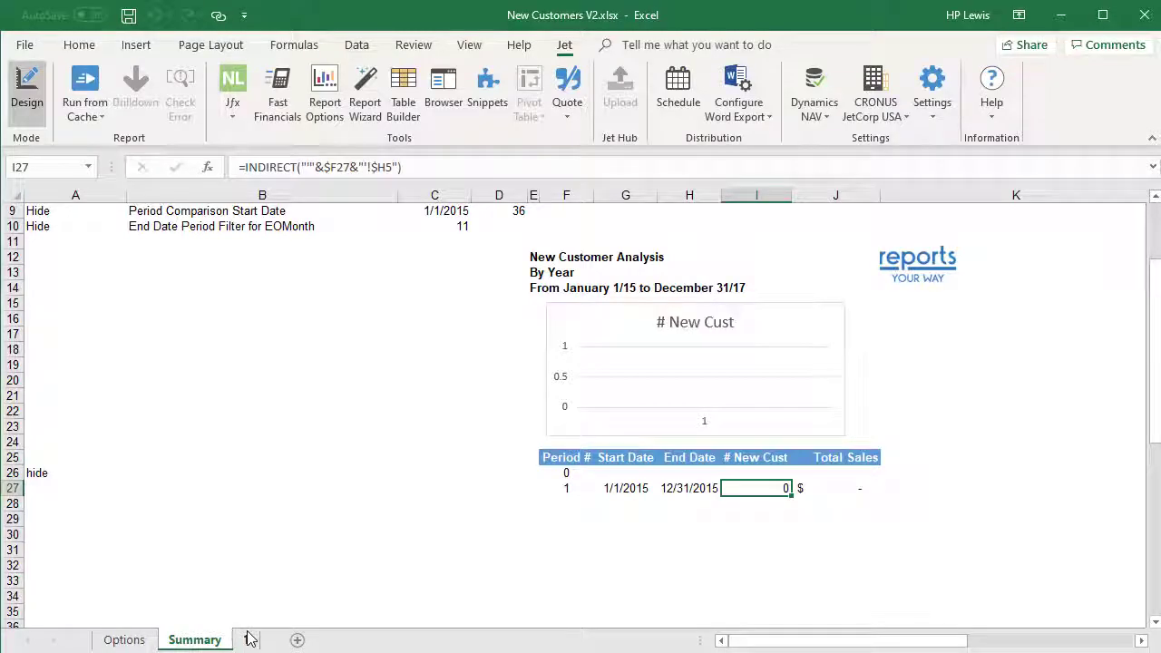
On sheet 1, examine the formulas for the option filter values and the Sheets Generator by Period Number.
click(251, 640)
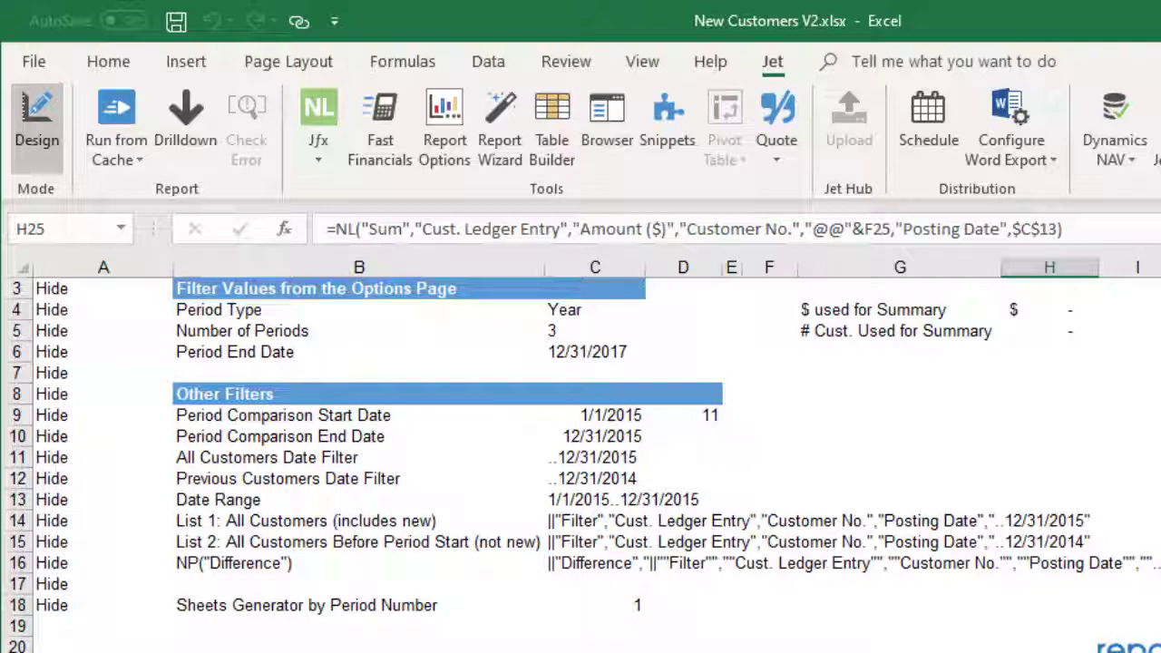
click(554, 313)
click(556, 332)
click(556, 350)
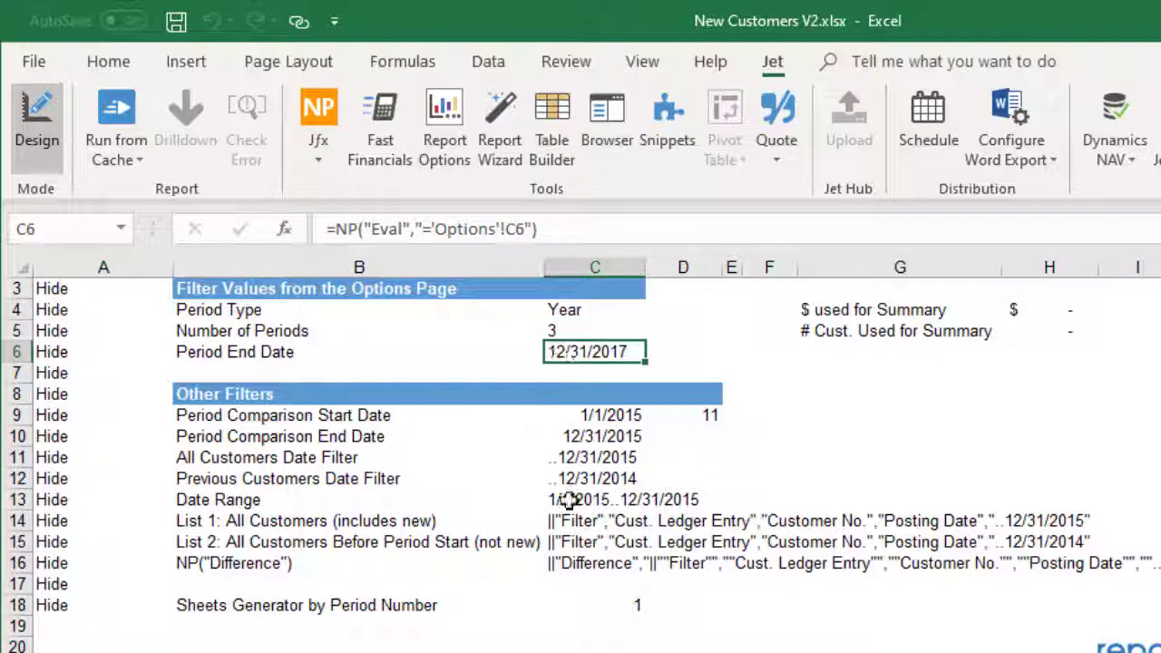
click(573, 609)
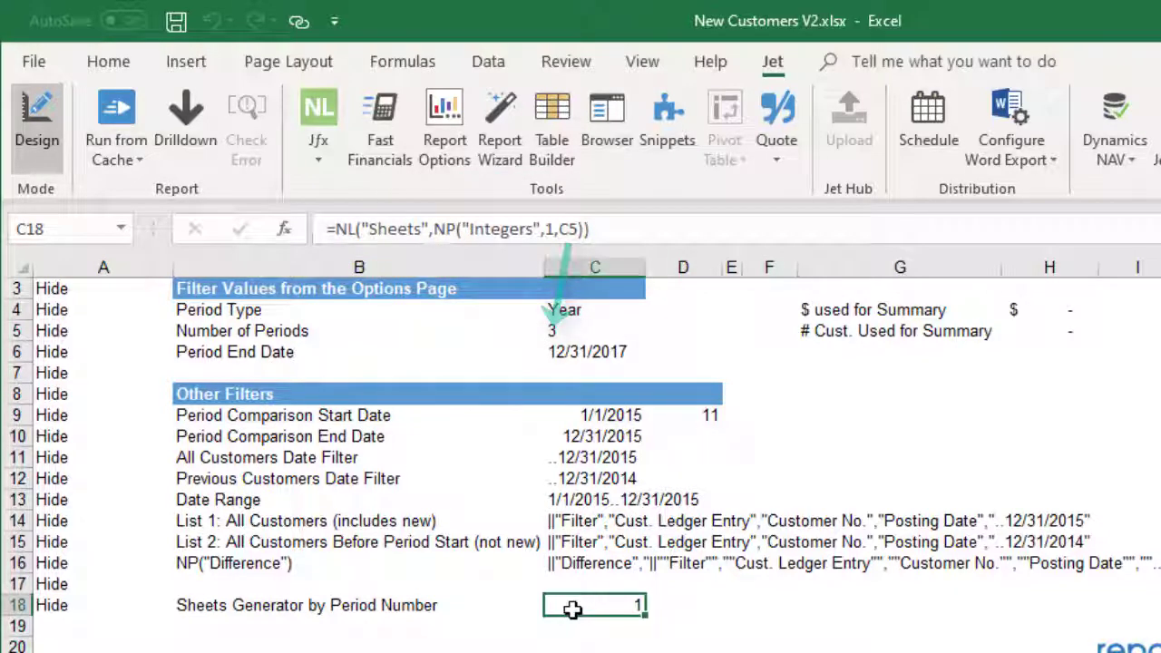
Examine the formulas for the comparison start and end dates, both customer date filters and the Date Range on sheet 1.
click(572, 415)
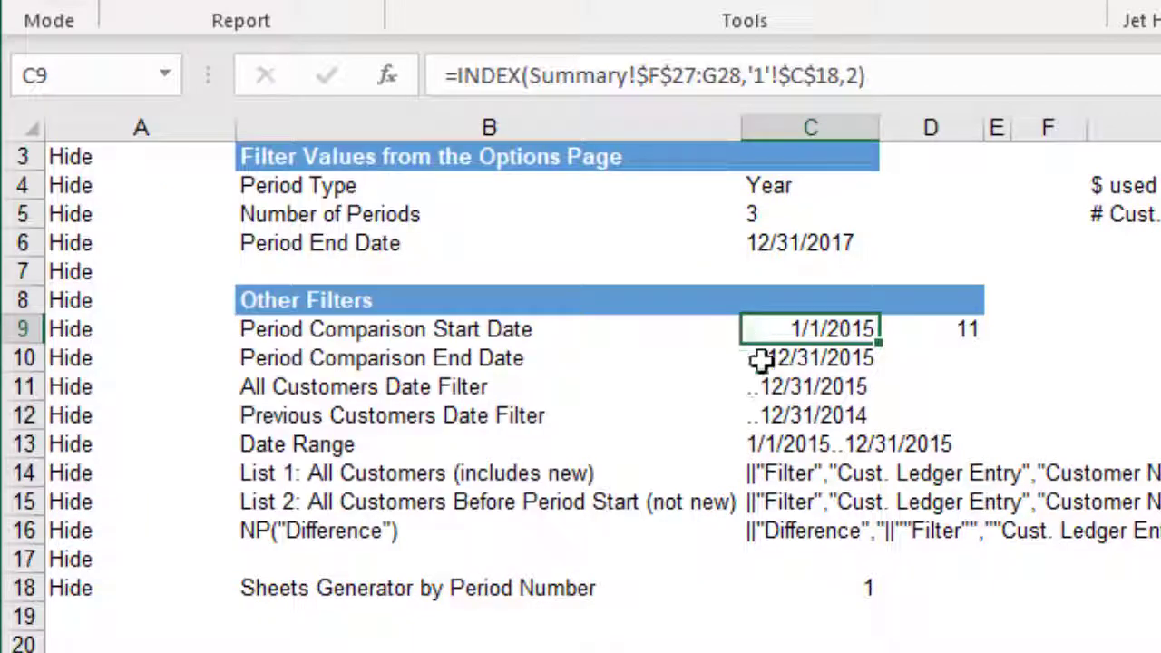
click(755, 357)
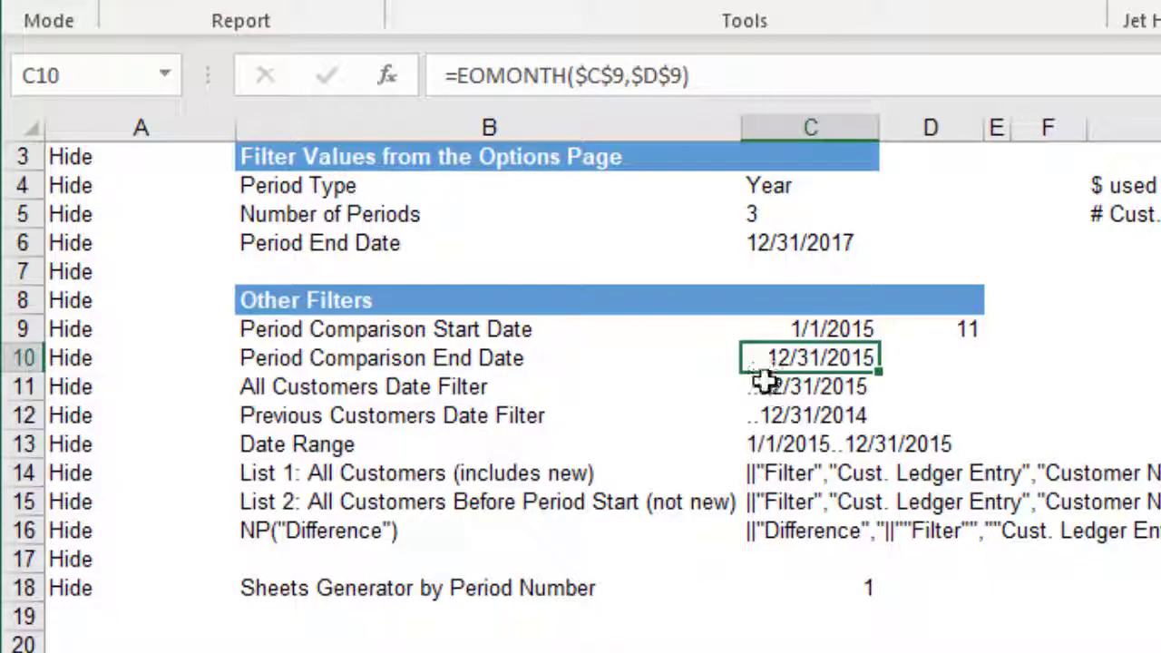
click(767, 382)
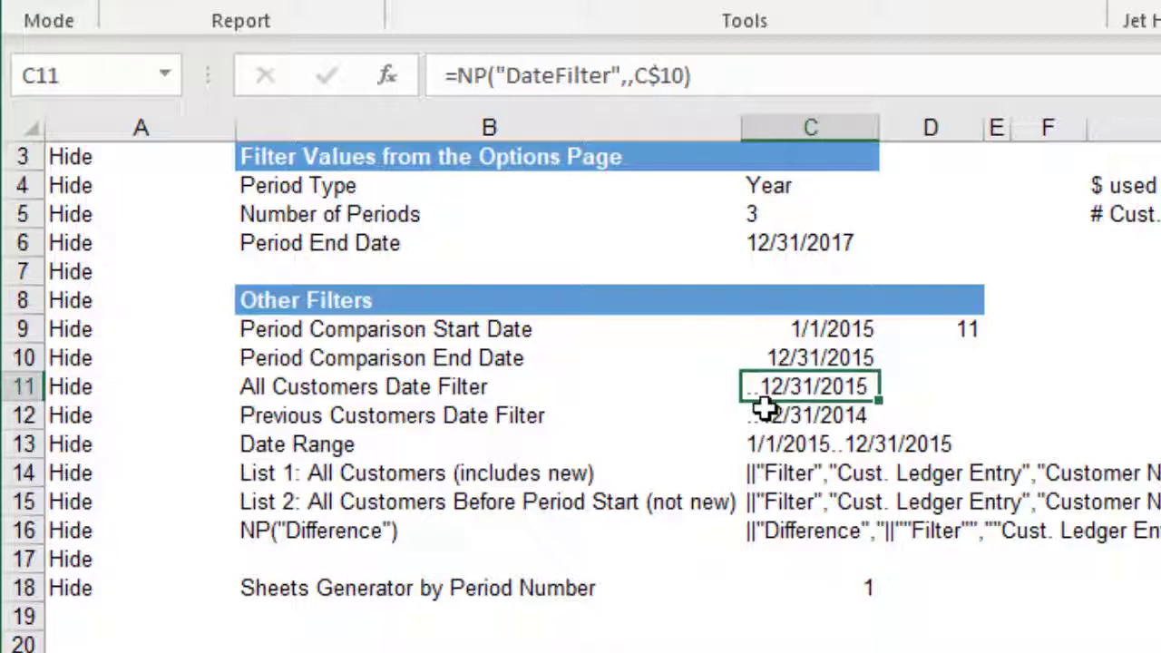
click(760, 410)
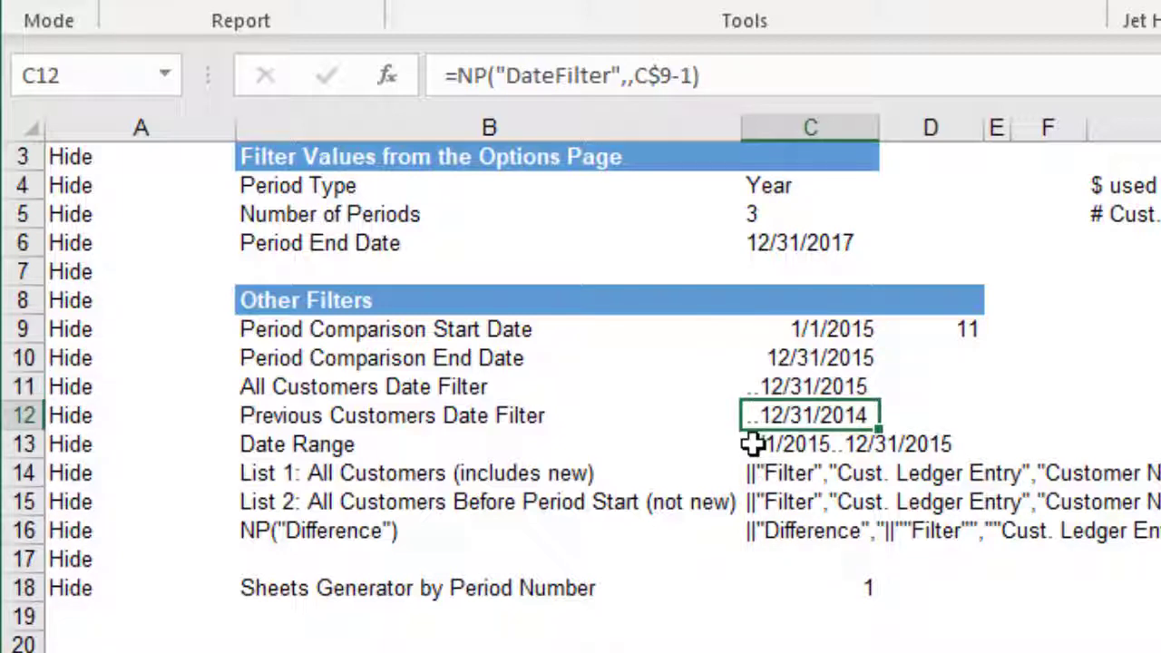
click(752, 442)
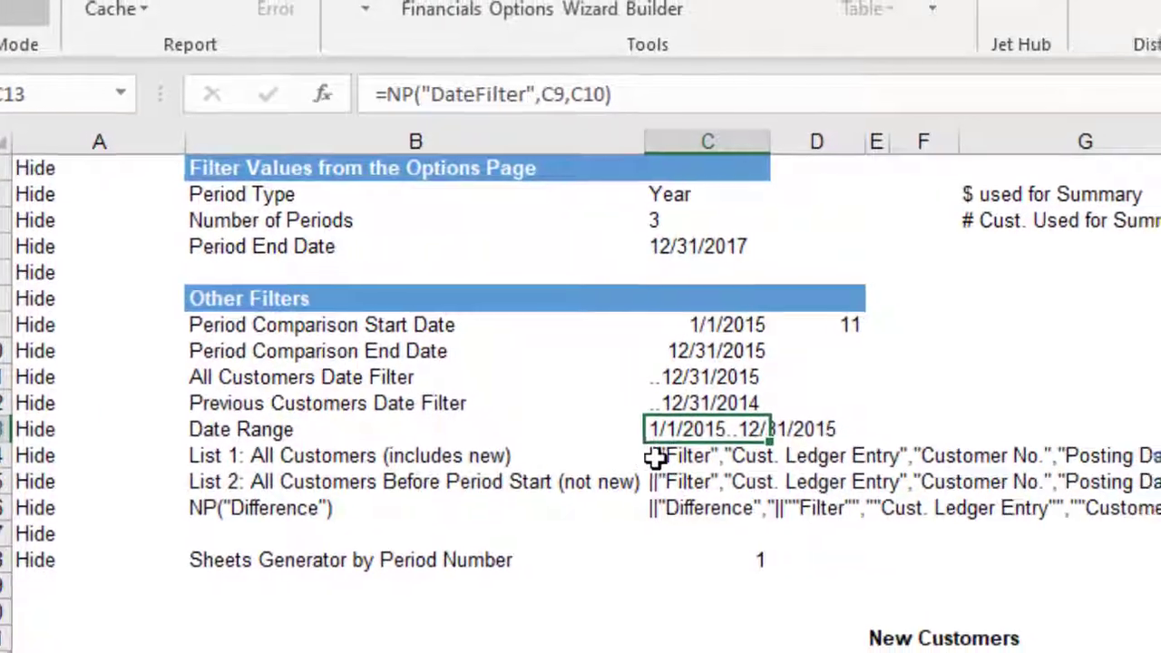
Review the List 1 and List 2 customer filter formulas in the Jet Function Wizard.
click(715, 468)
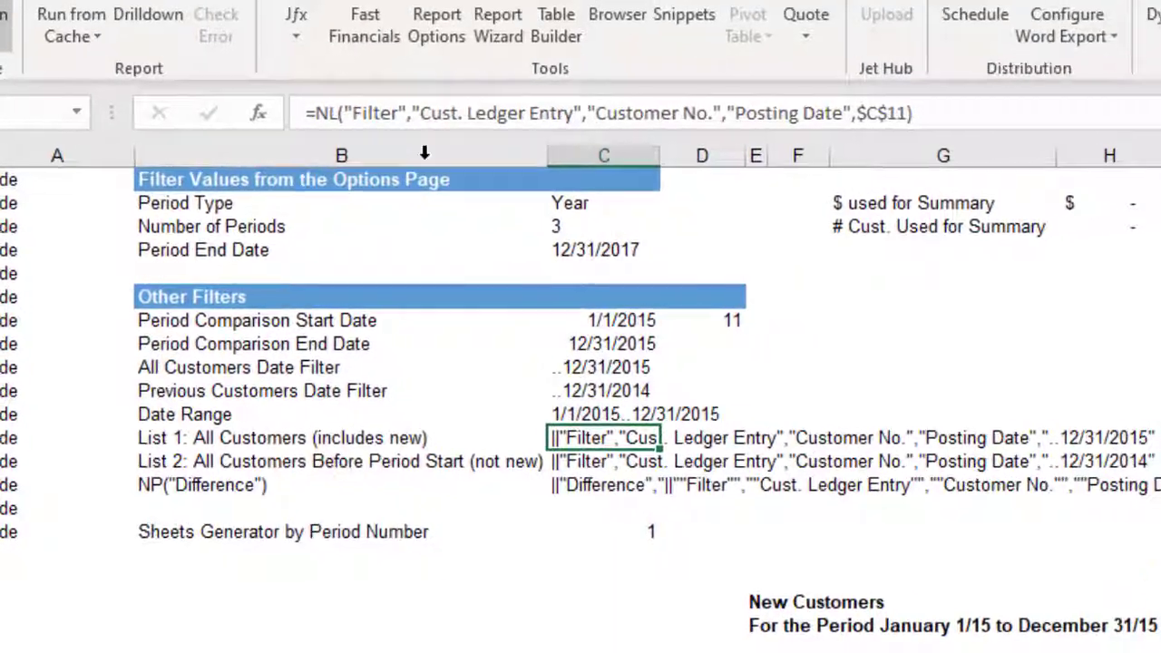
click(259, 14)
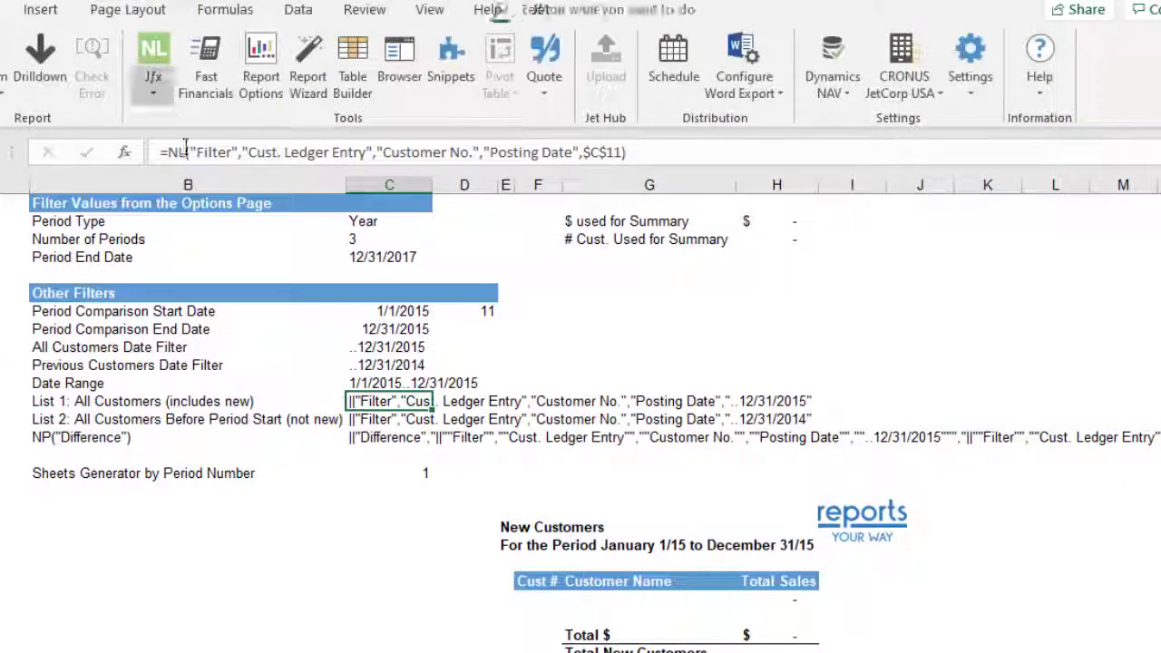
click(356, 418)
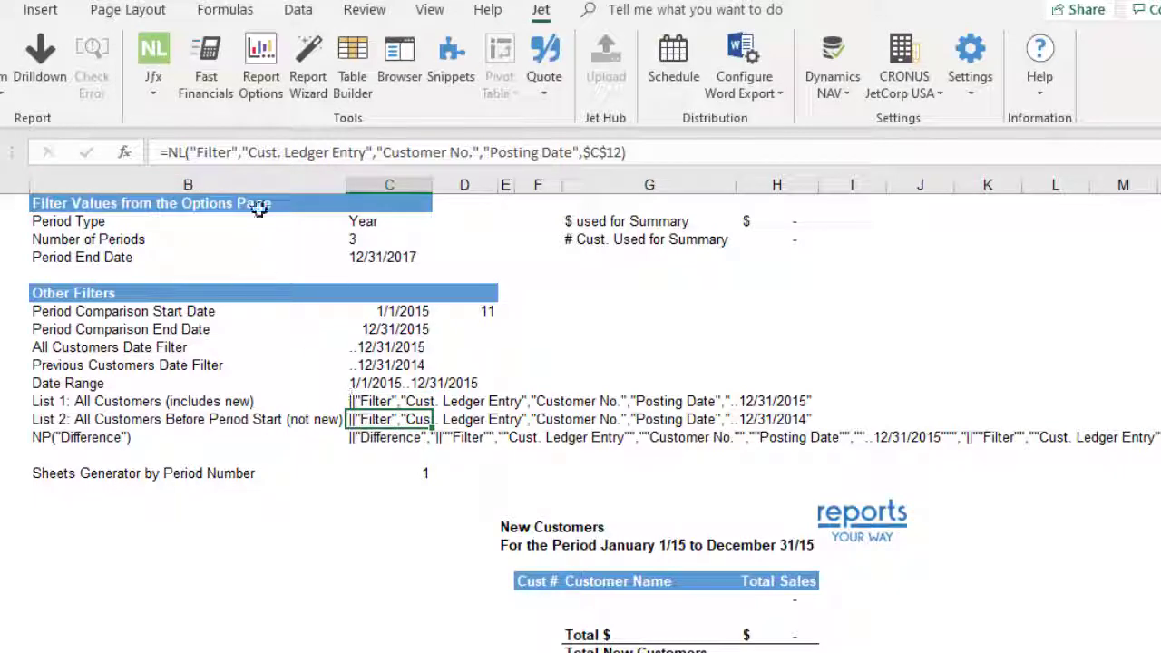
click(155, 58)
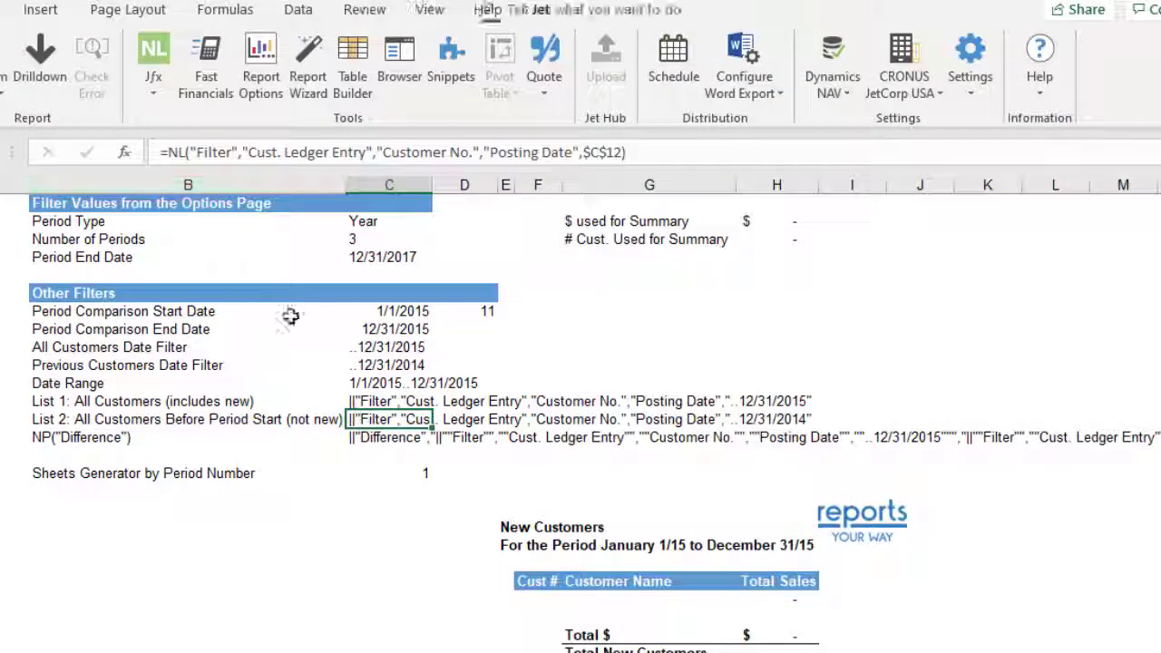
Review the NP("Difference") formula in C16 with its two array arguments in the Jet Function Wizard.
key(Down)
key(Down)
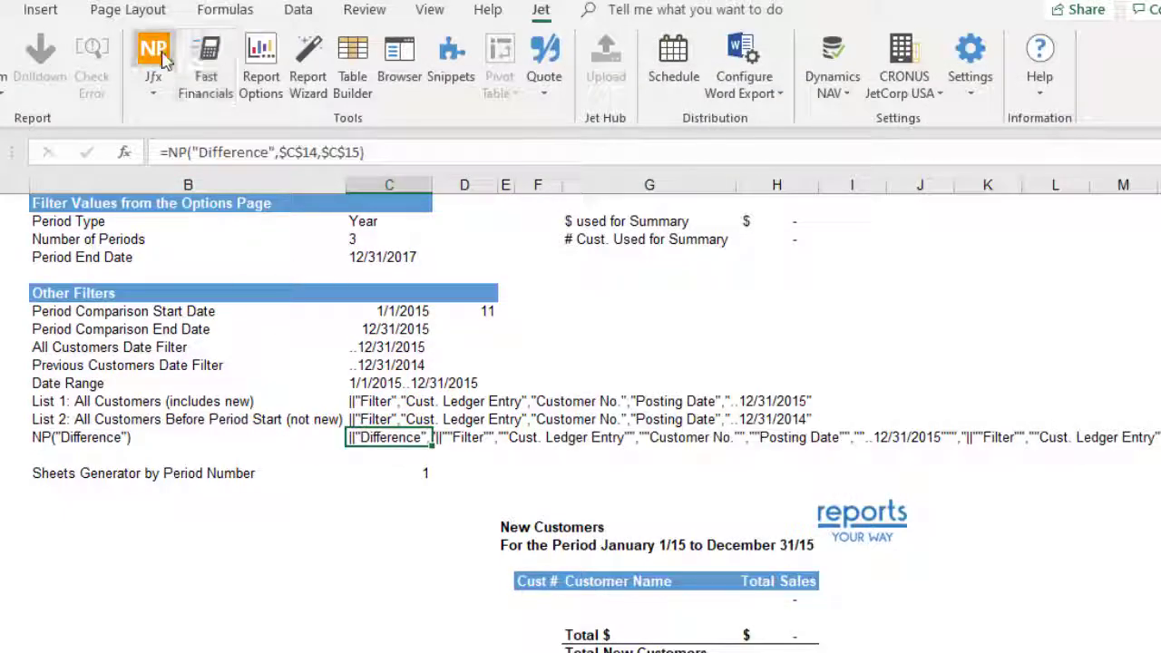
click(156, 55)
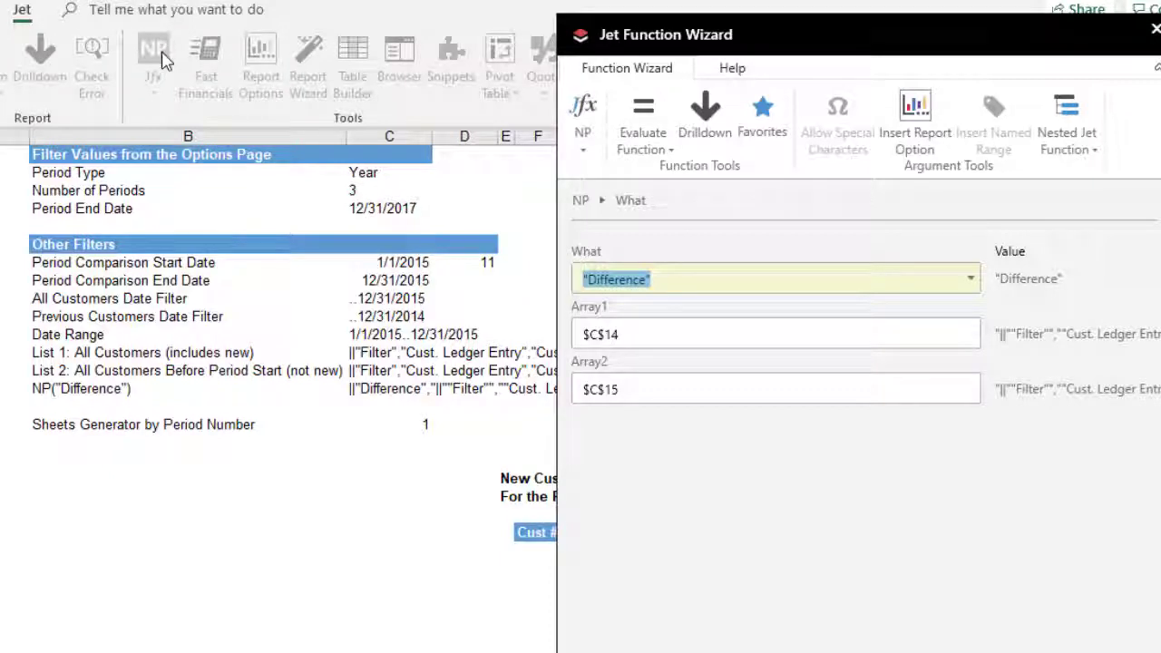
click(156, 54)
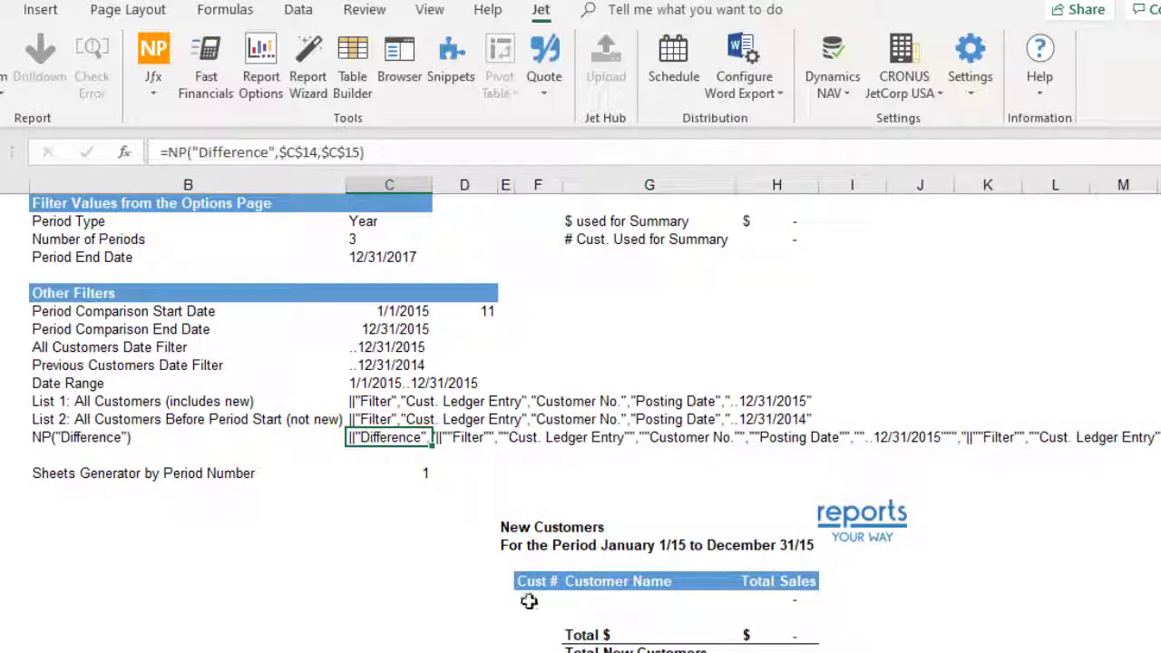
Examine the customer number, Customer Name and Total Sales formulas in the New Customers table on sheet 1.
click(526, 600)
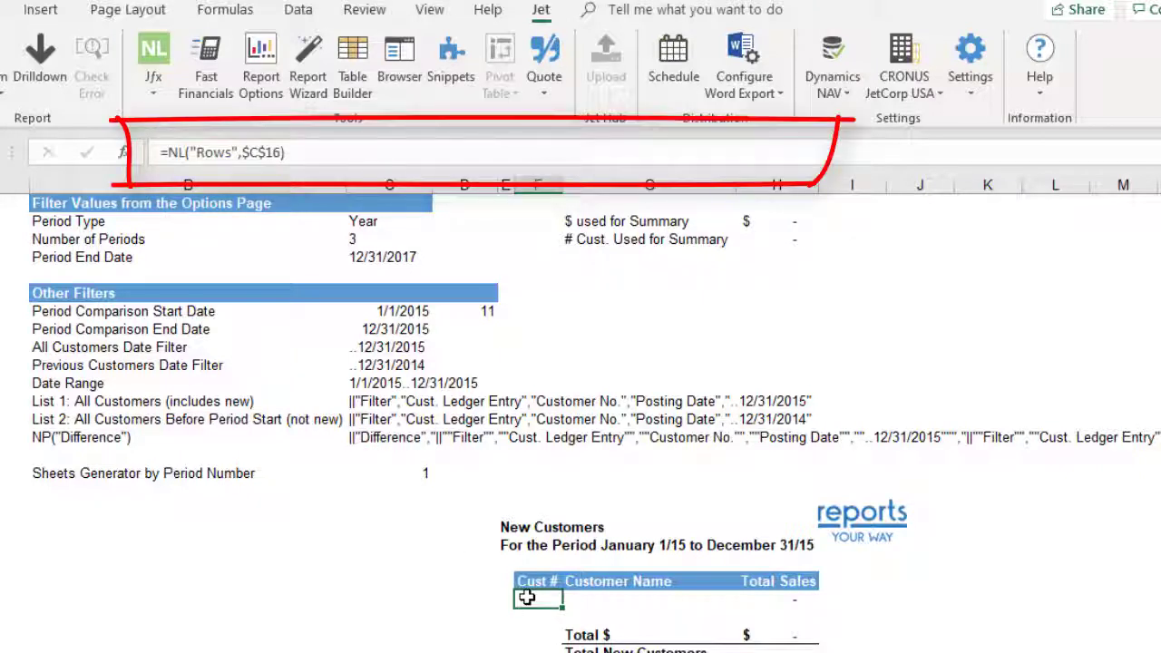
click(598, 600)
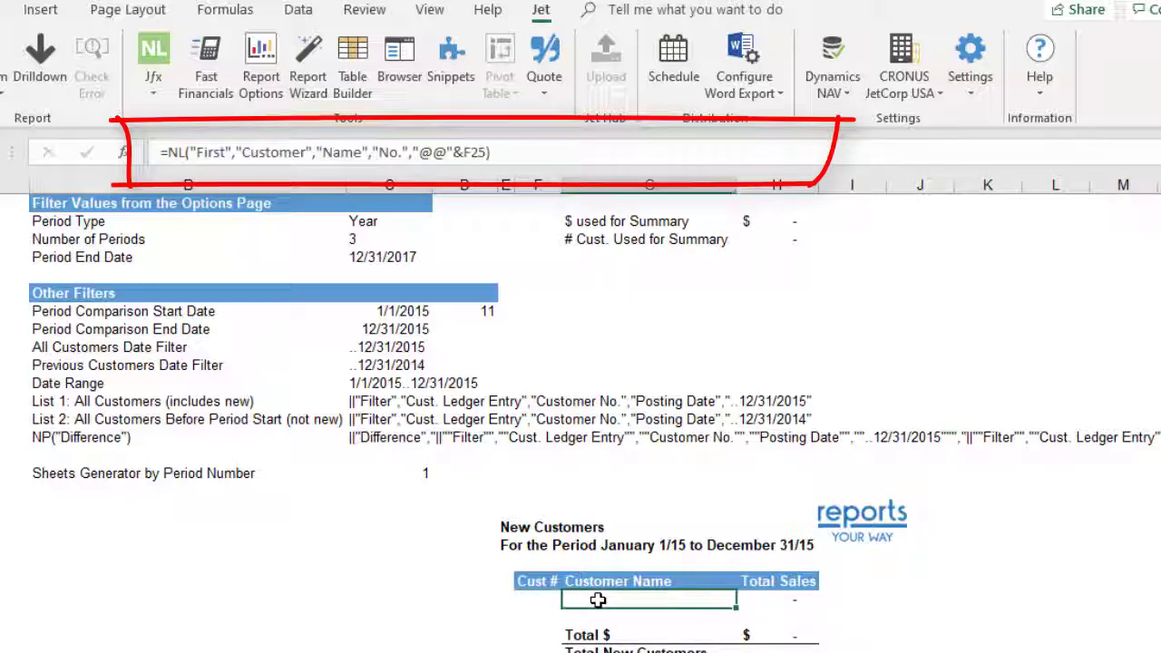
click(772, 597)
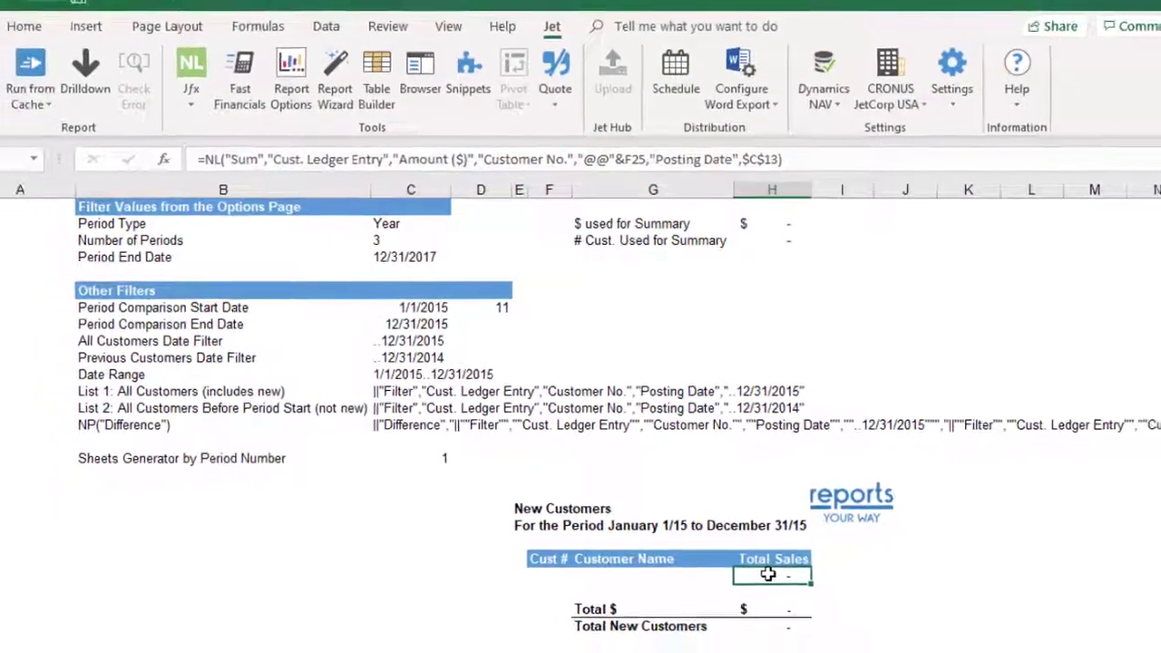
Run the report from the Summary sheet with Period Type Year, 3 periods and Period End Date 12/31/2017.
click(150, 652)
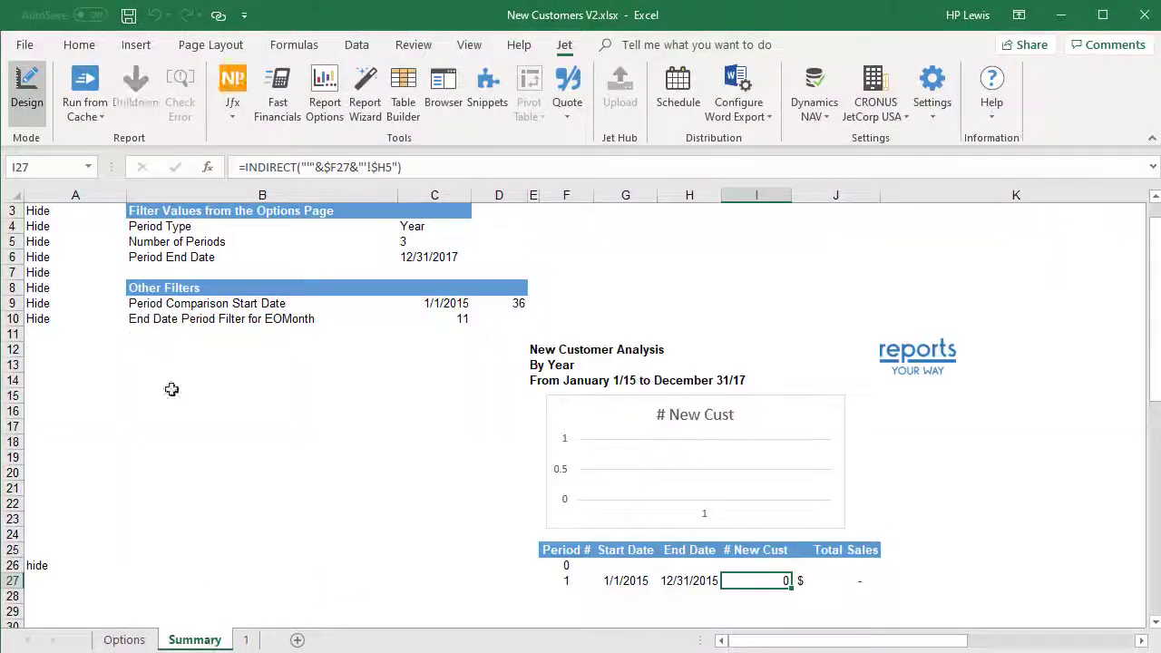
click(84, 89)
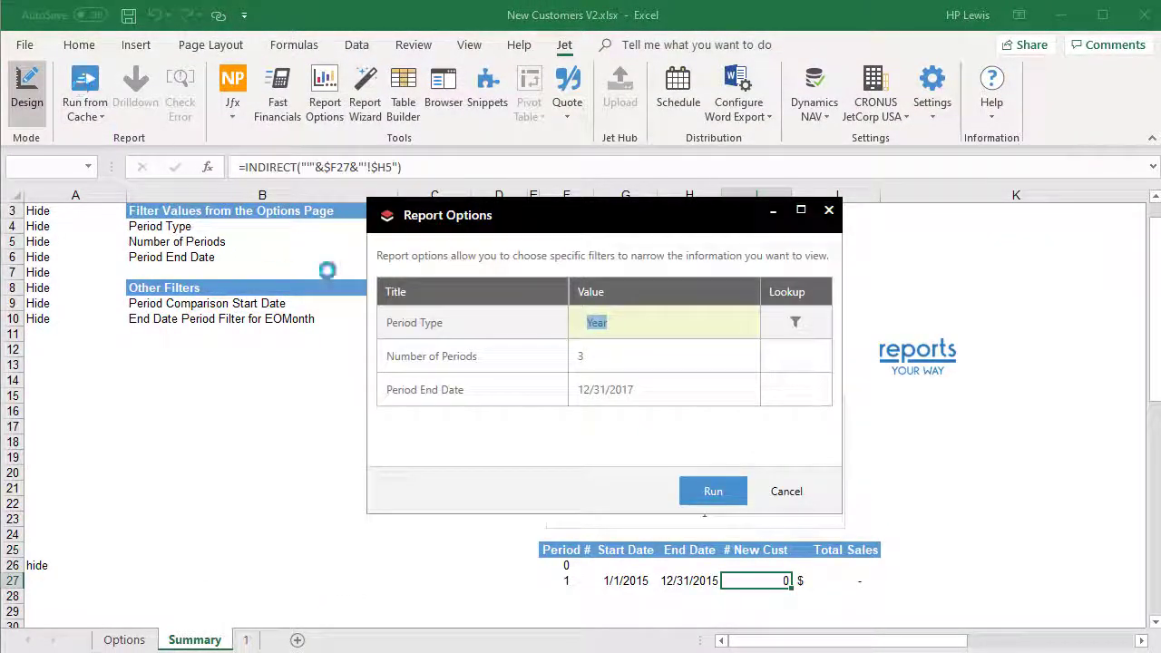
click(700, 502)
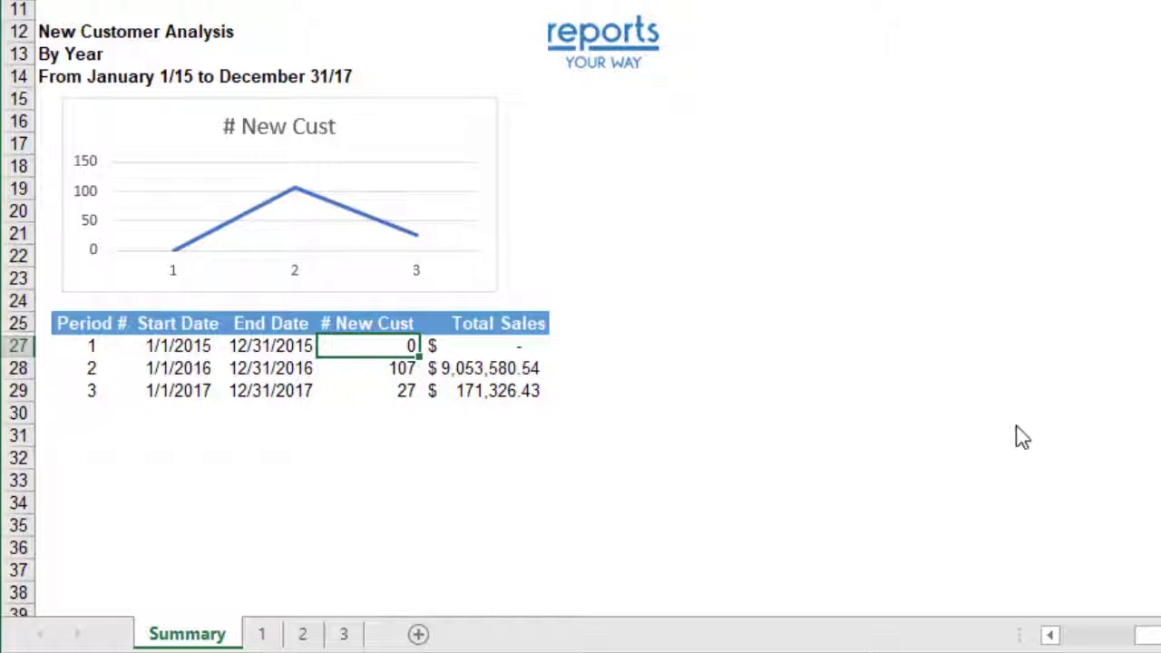
Review the new customer lists on sheets 2 and 3, and return to the Summary sheet.
click(304, 635)
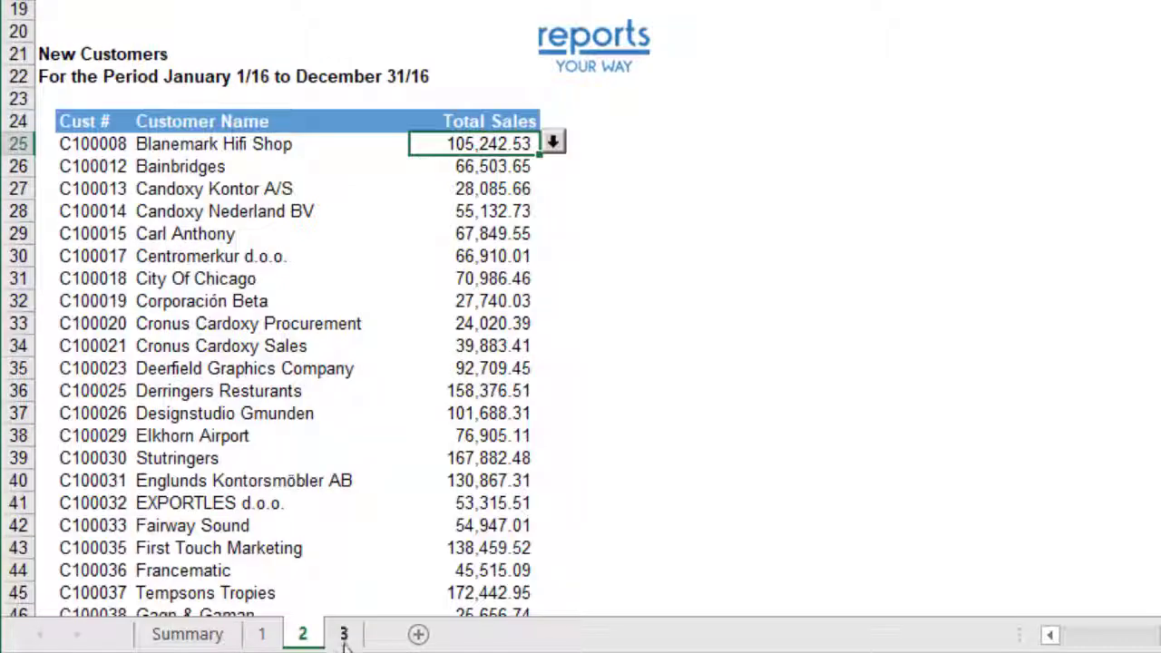
click(346, 635)
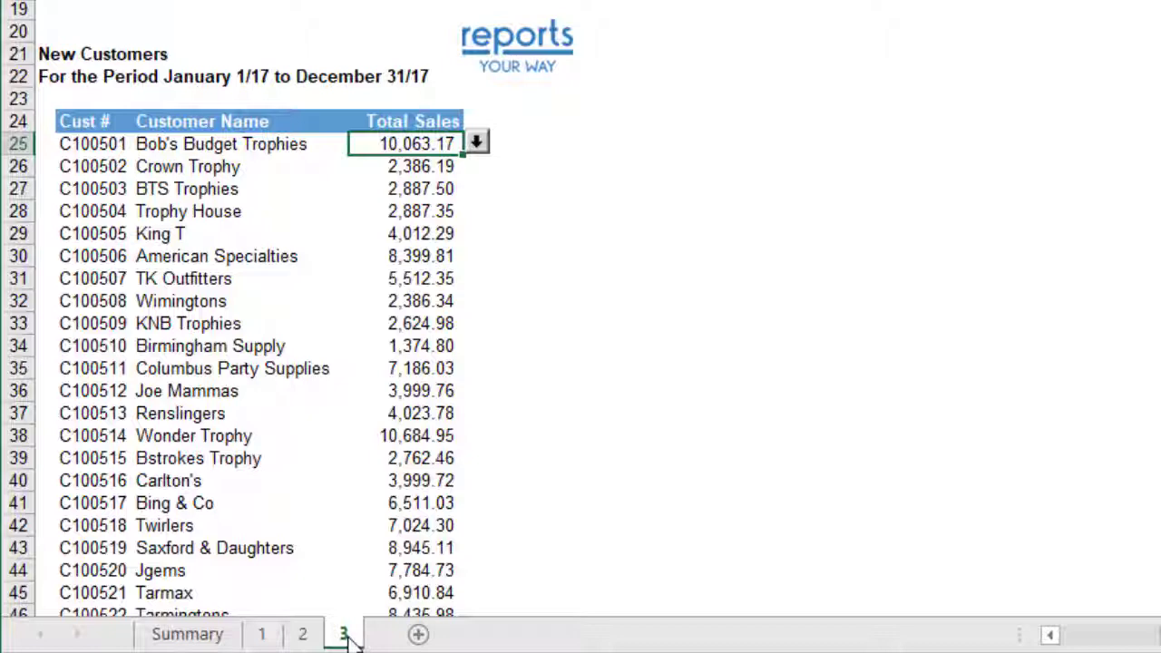
click(218, 635)
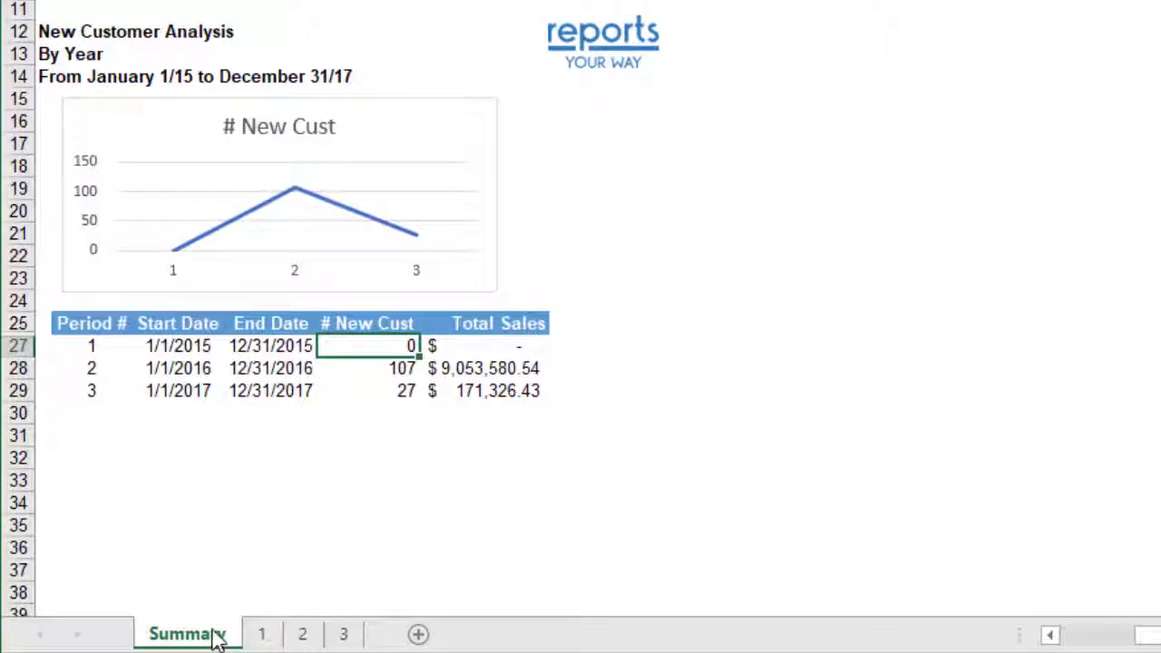